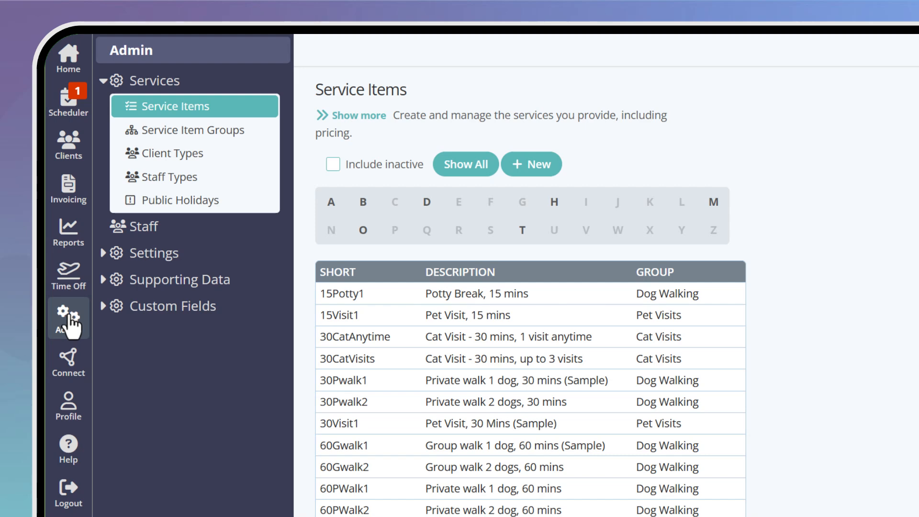
- Open the 60Gwalk1 service item in the Admin area and save its staff pay as 15 USD
left_click(71, 319)
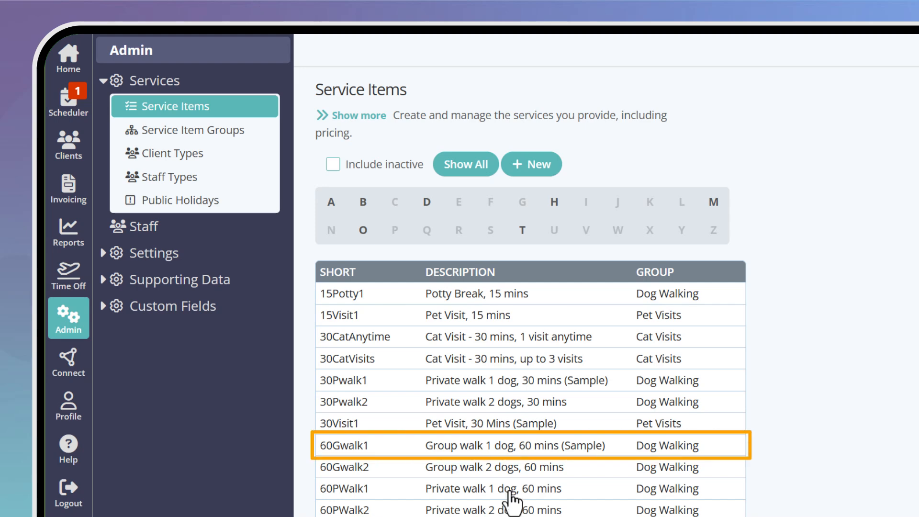
left_click(509, 447)
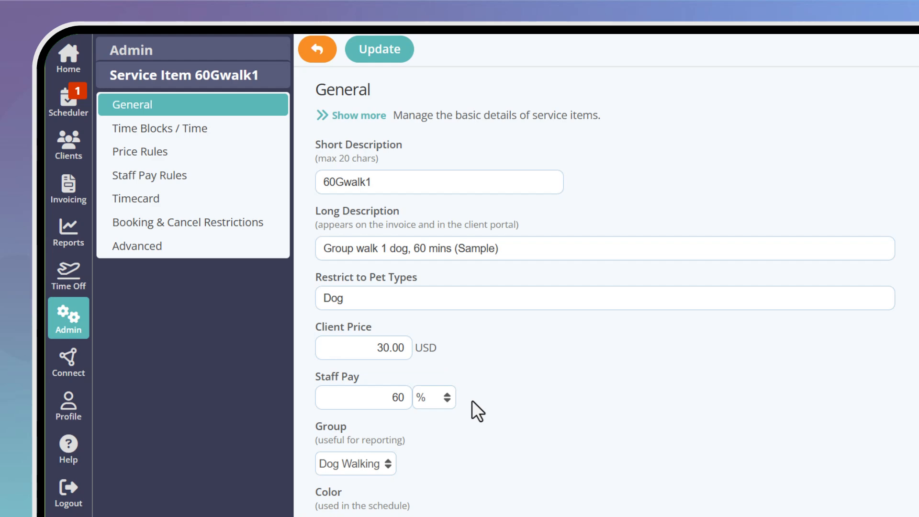
left_click(444, 398)
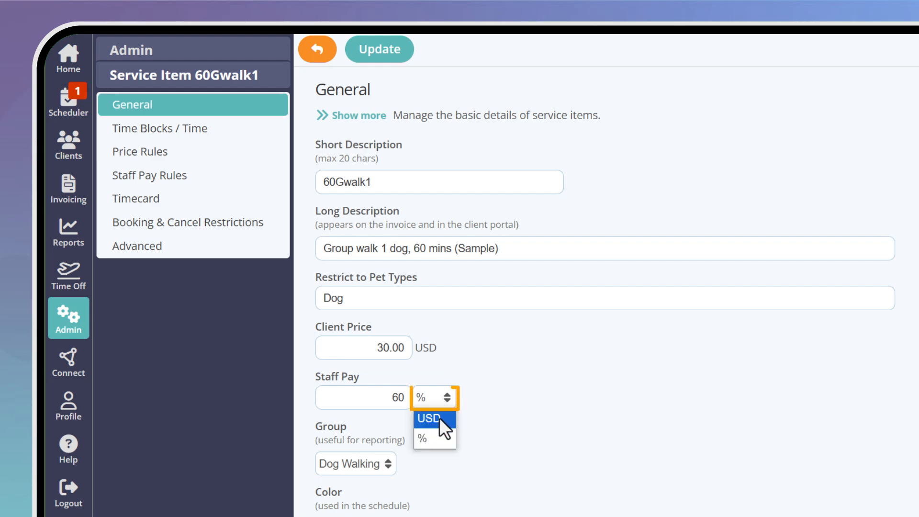
left_click(438, 417)
left_click_drag(386, 402, 408, 404)
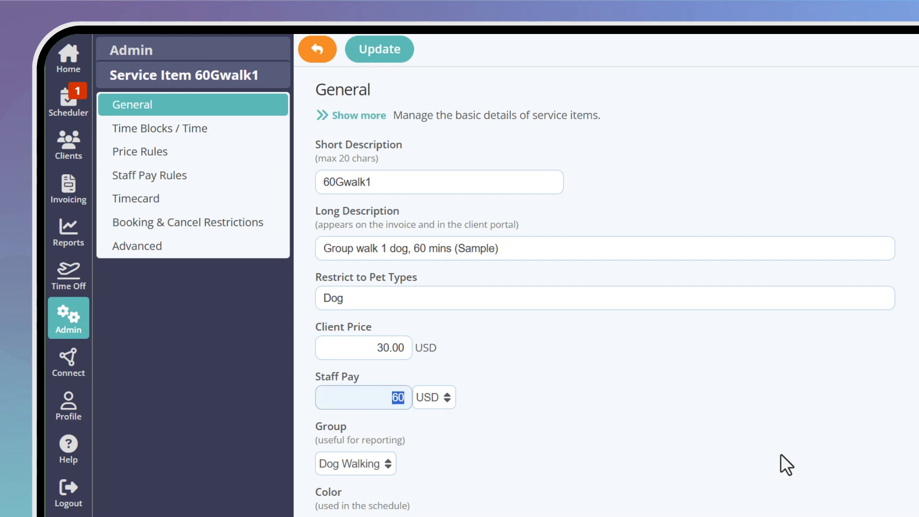
type("15")
left_click(584, 421)
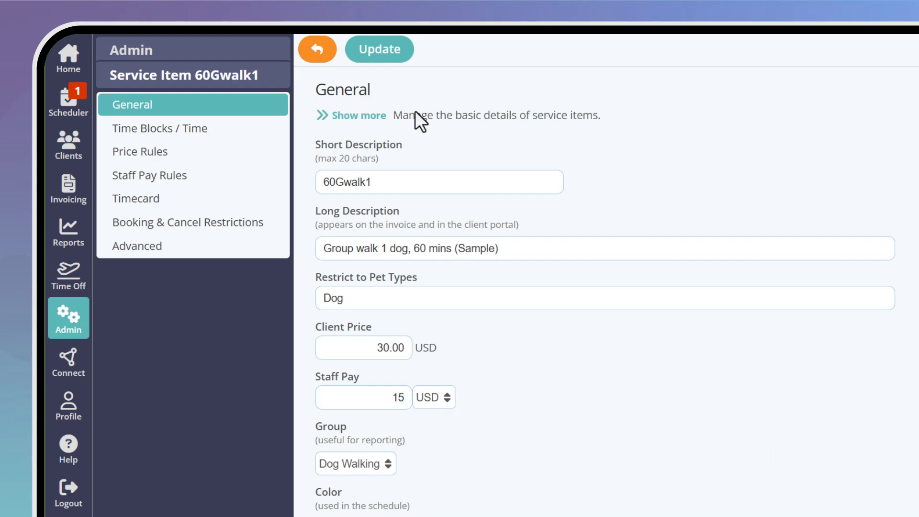
left_click(383, 53)
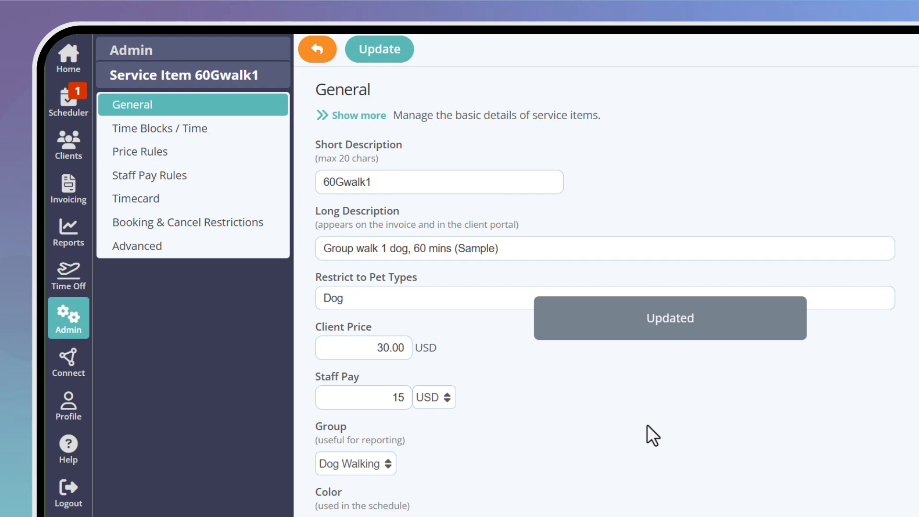
- Save the service item's staff pay as 60 % and open its Staff Pay Rules
left_click(443, 402)
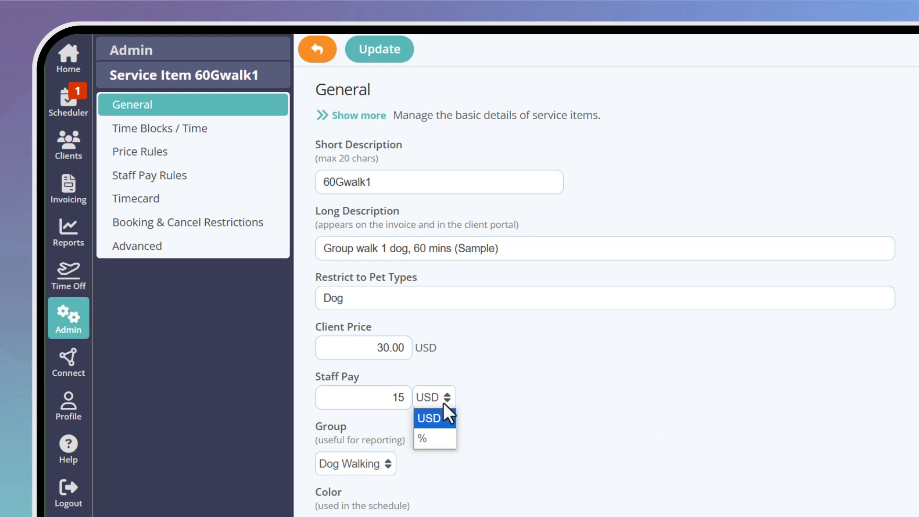
left_click(441, 438)
double_click(398, 397)
type("60")
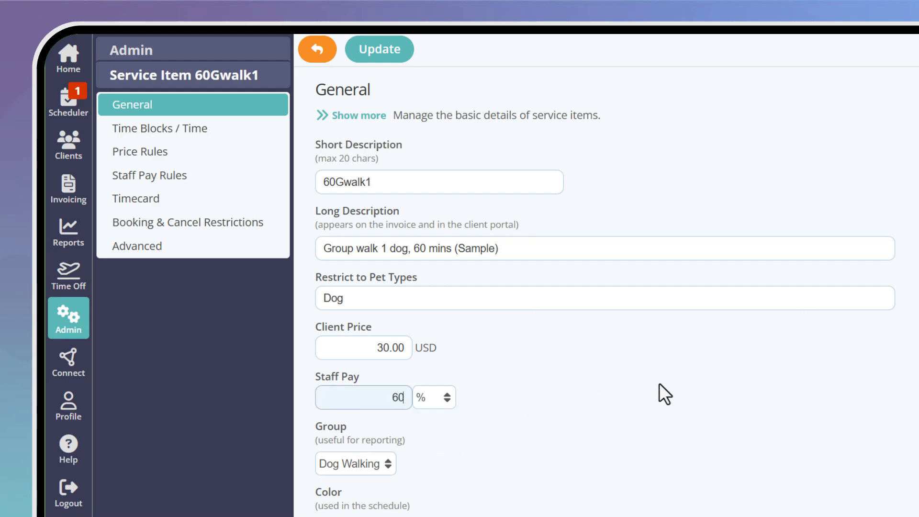
left_click(389, 56)
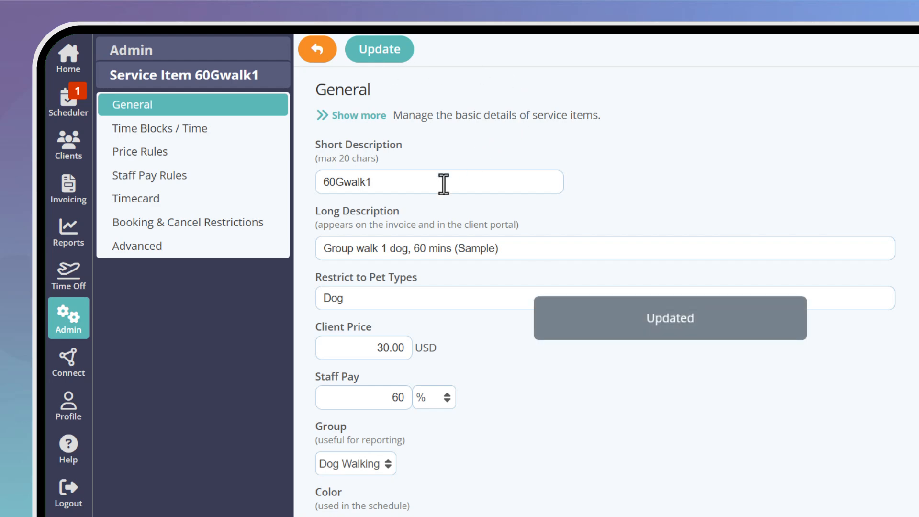
left_click(243, 177)
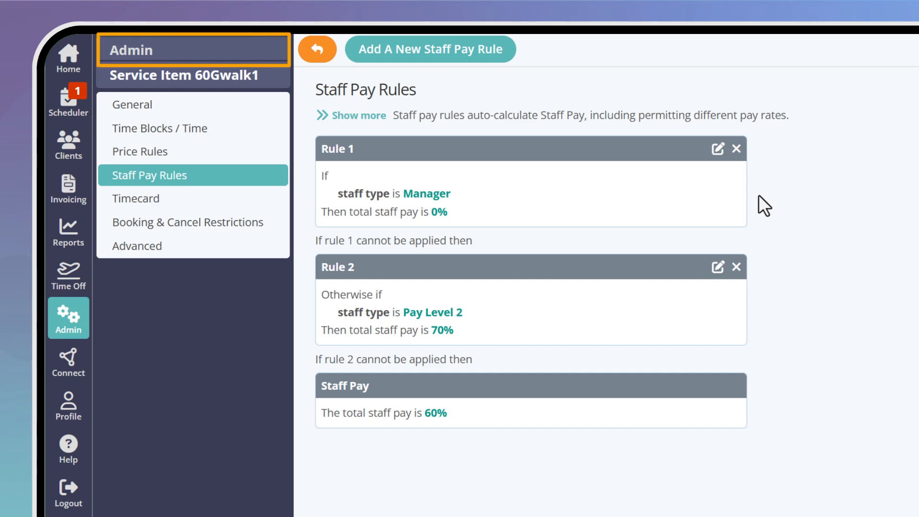
- Open the Public Holidays calendar for 2024, switch July 4 off and on again, and save the dates
left_click(200, 50)
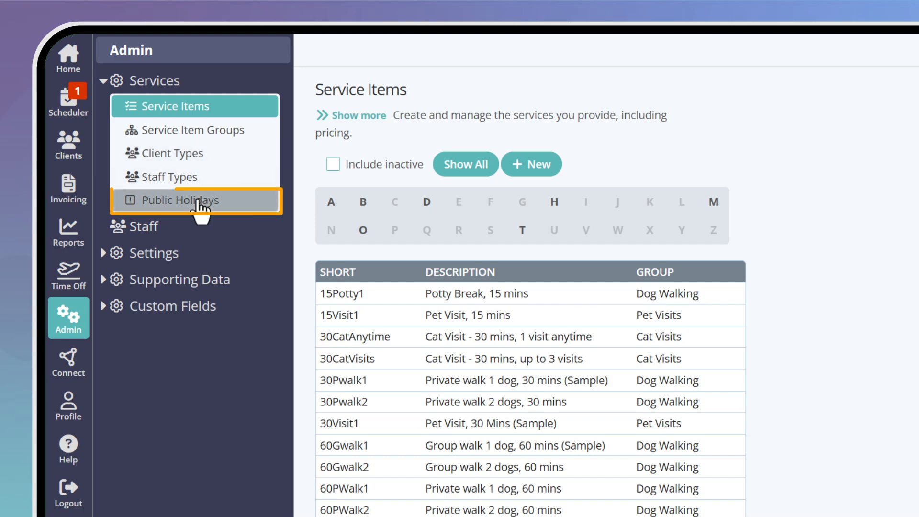
left_click(172, 202)
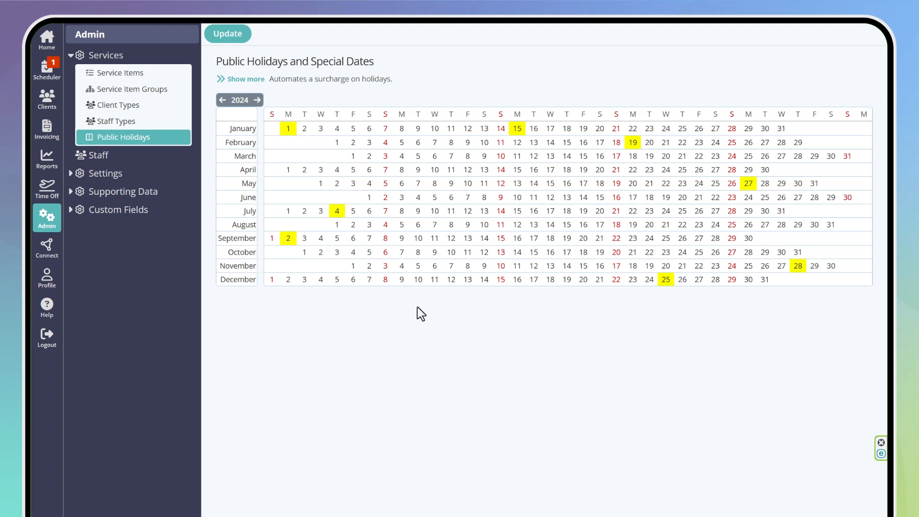
left_click(339, 211)
left_click(338, 212)
left_click(234, 34)
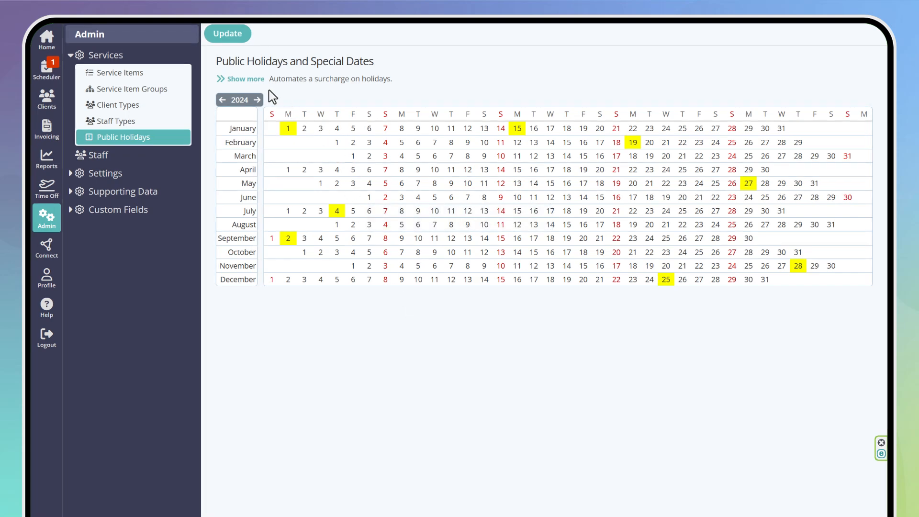
- Mark December 26, 2025 as a public holiday and save the dates
left_click(257, 100)
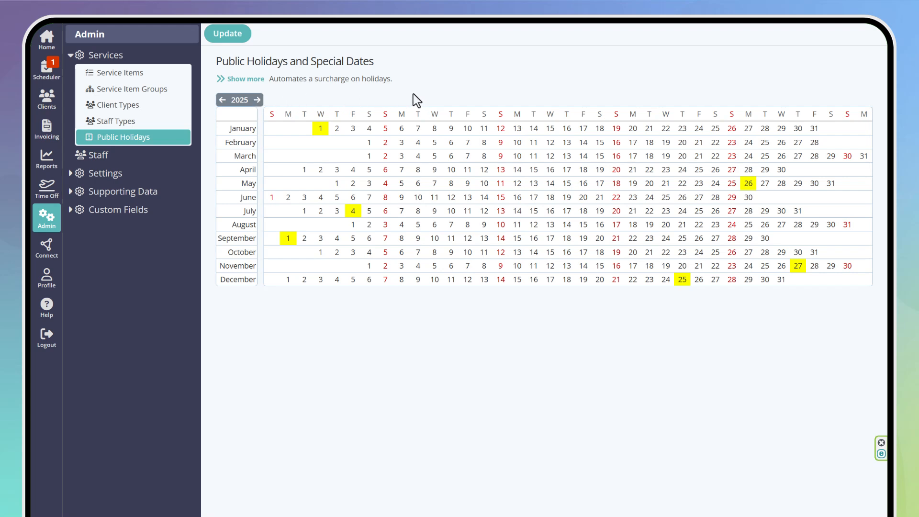
left_click(698, 281)
left_click(220, 38)
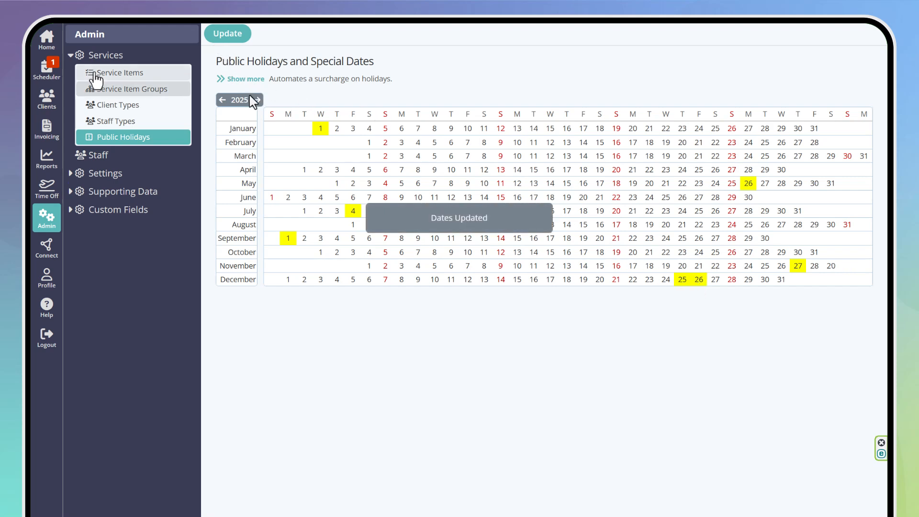
- Return to the 60Gwalk1 service item and open its Staff Pay Rules
left_click(94, 73)
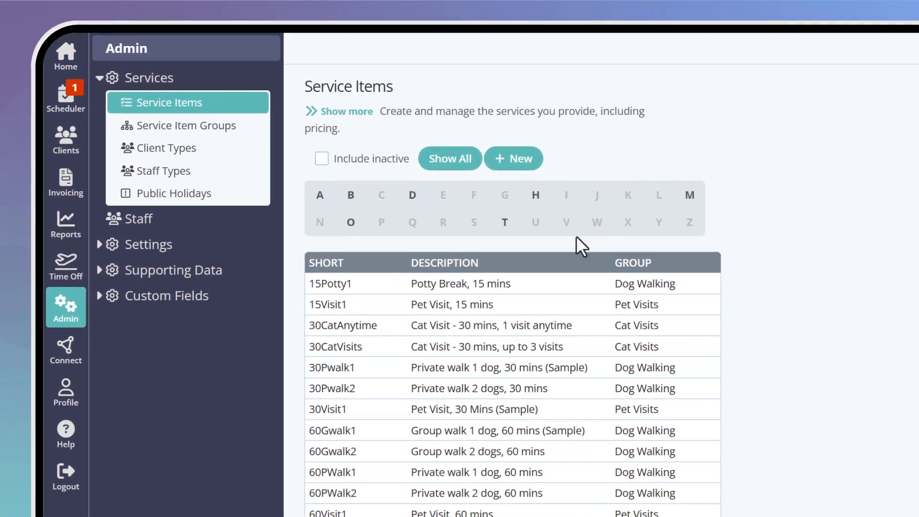
left_click(539, 430)
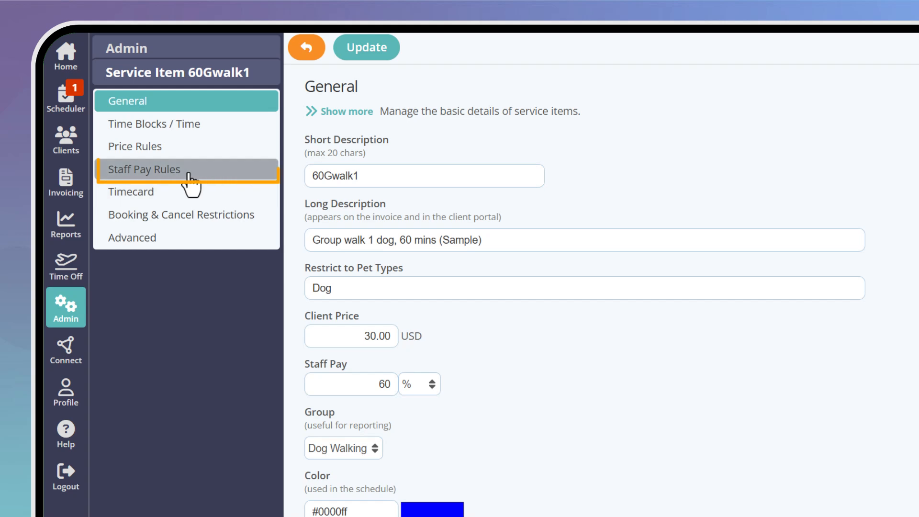
left_click(189, 175)
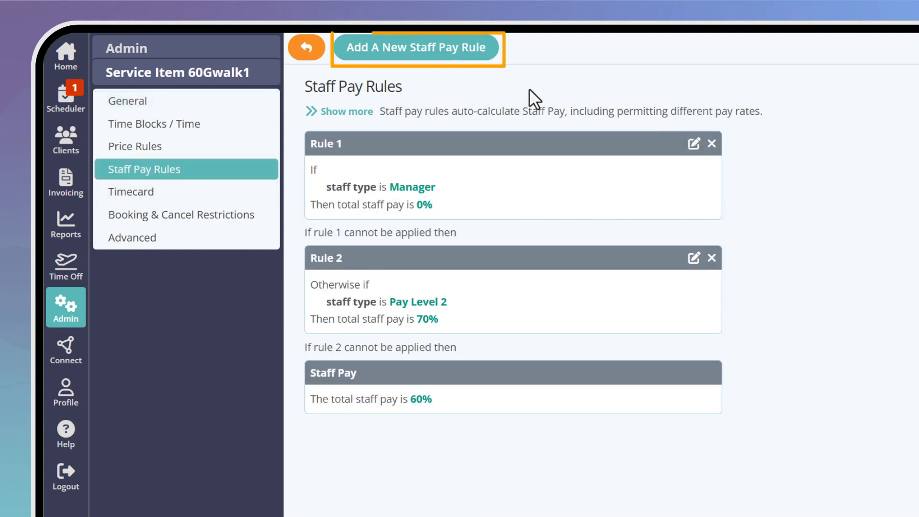
- Add a staff pay rule that pays 80 % if it is a weekend
left_click(436, 52)
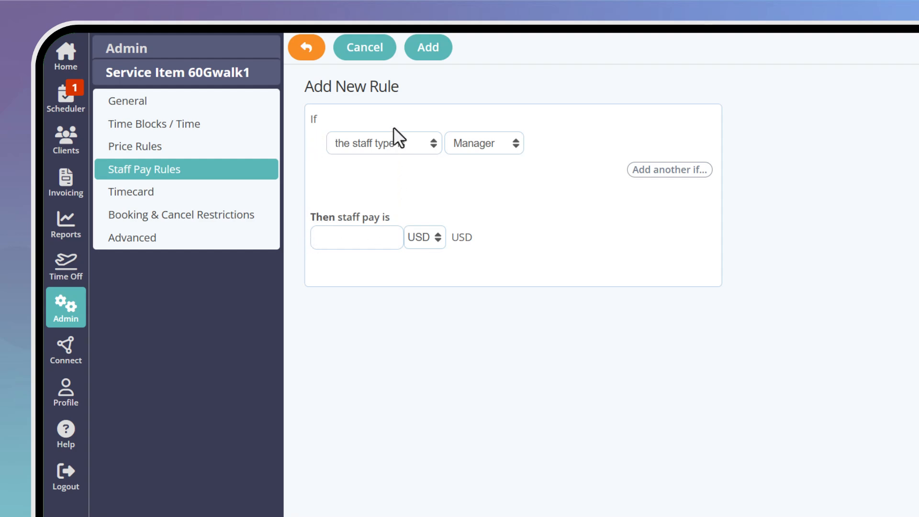
left_click(397, 140)
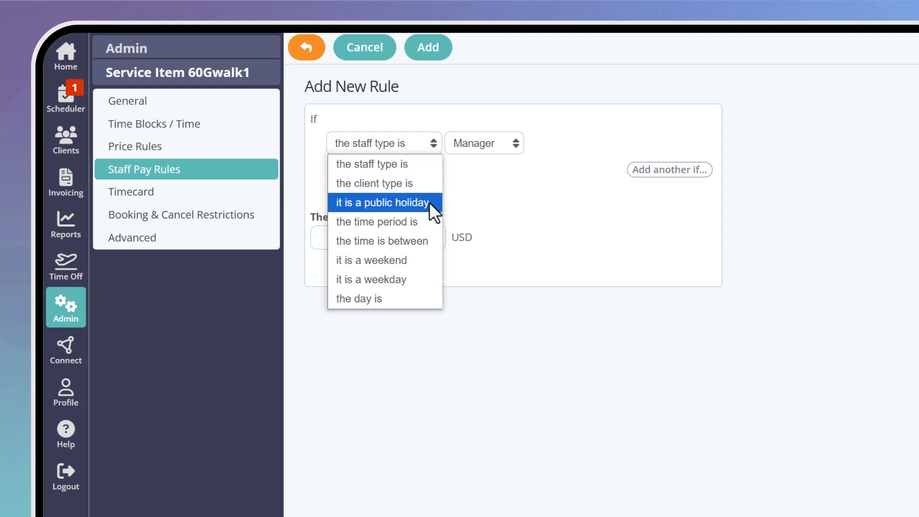
left_click(431, 261)
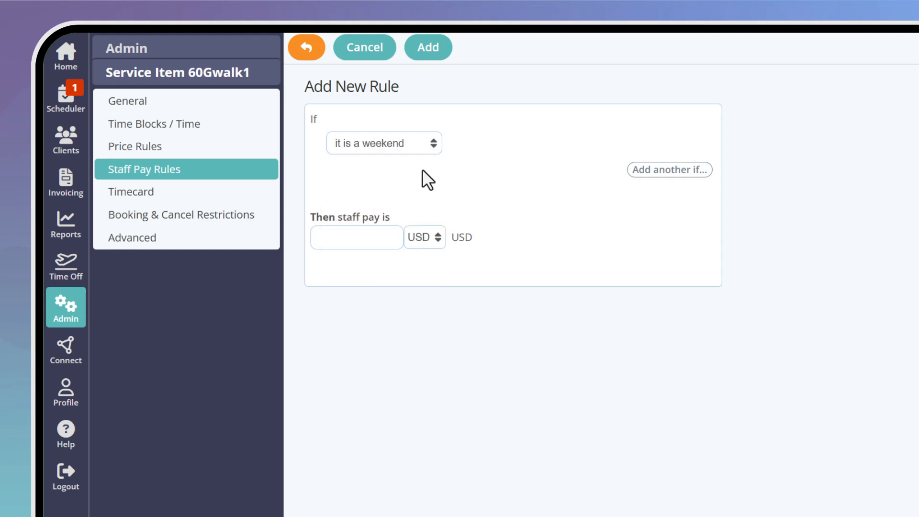
left_click(367, 234)
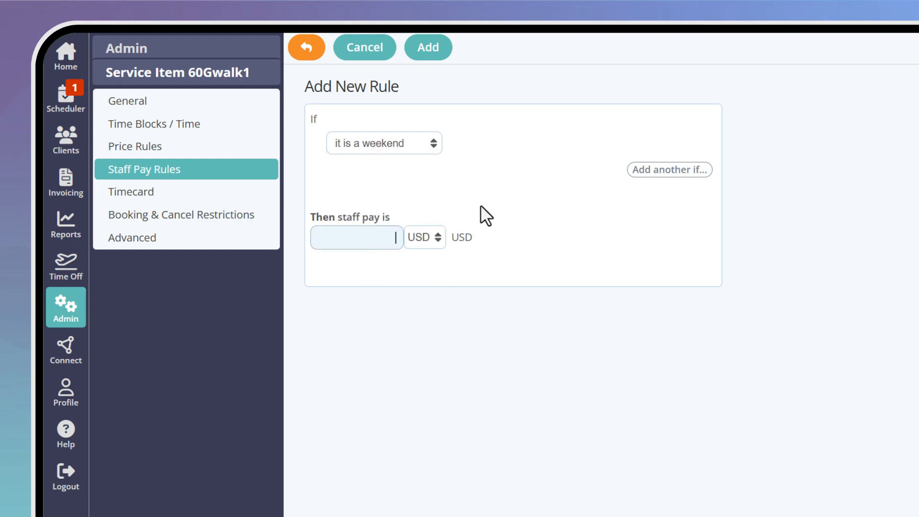
type("80")
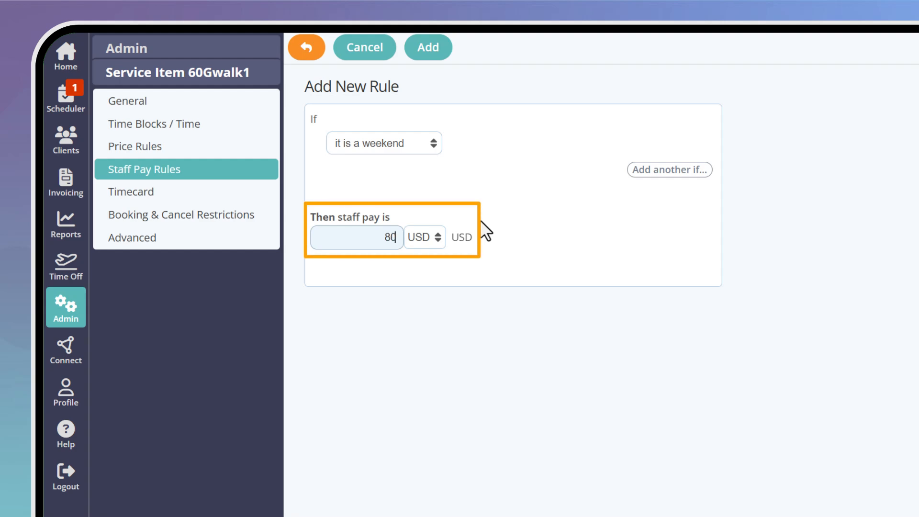
left_click(421, 234)
left_click(421, 273)
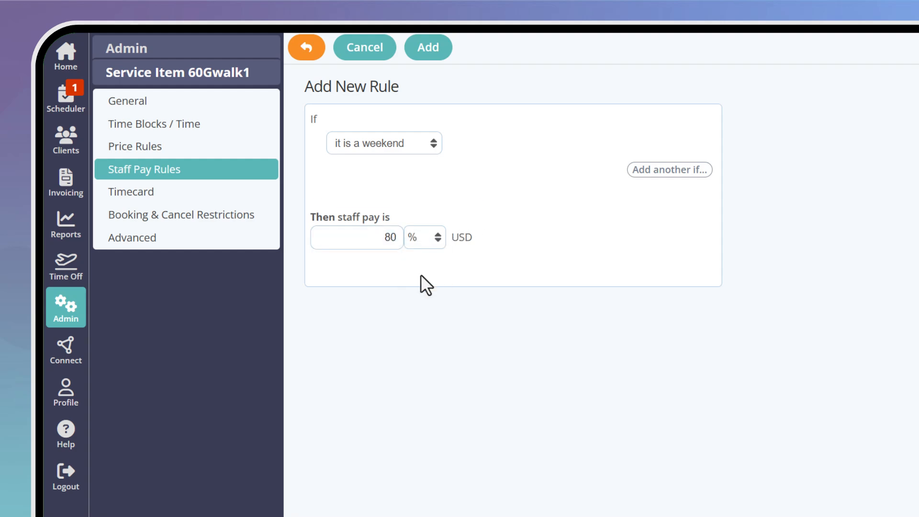
left_click(438, 51)
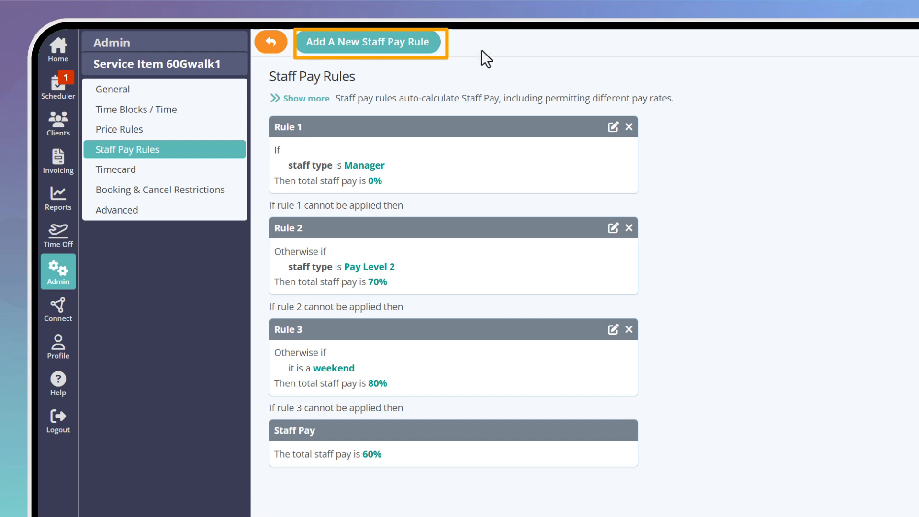
- Start another staff pay rule with two conditions: the staff type is Pay Level 2 and it is a weekend
left_click(423, 47)
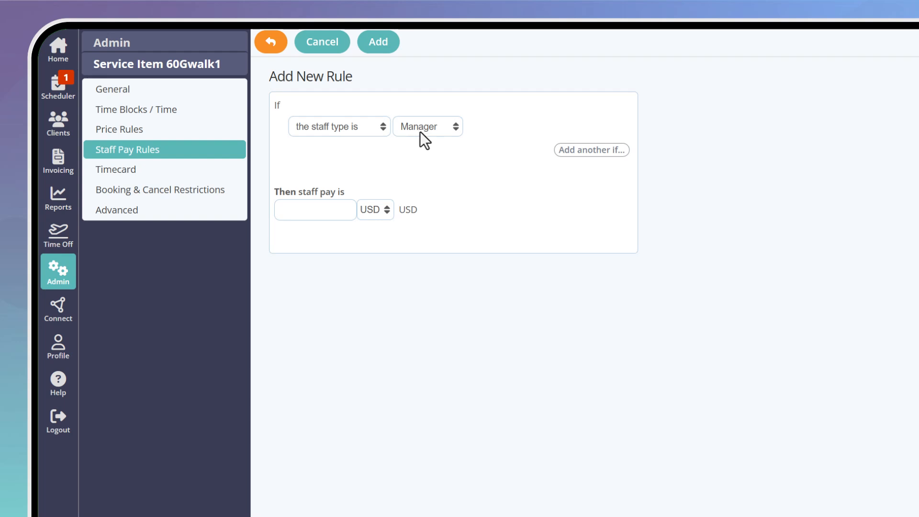
left_click(374, 130)
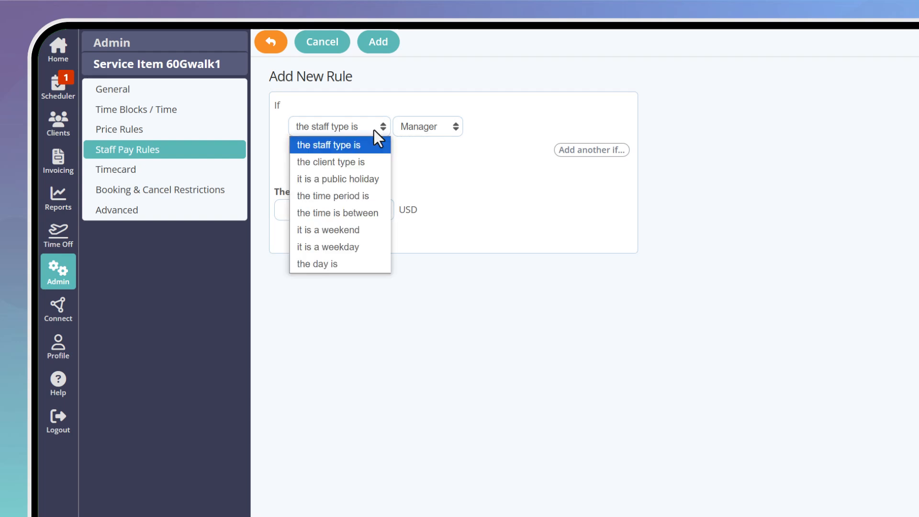
left_click(438, 128)
left_click(440, 158)
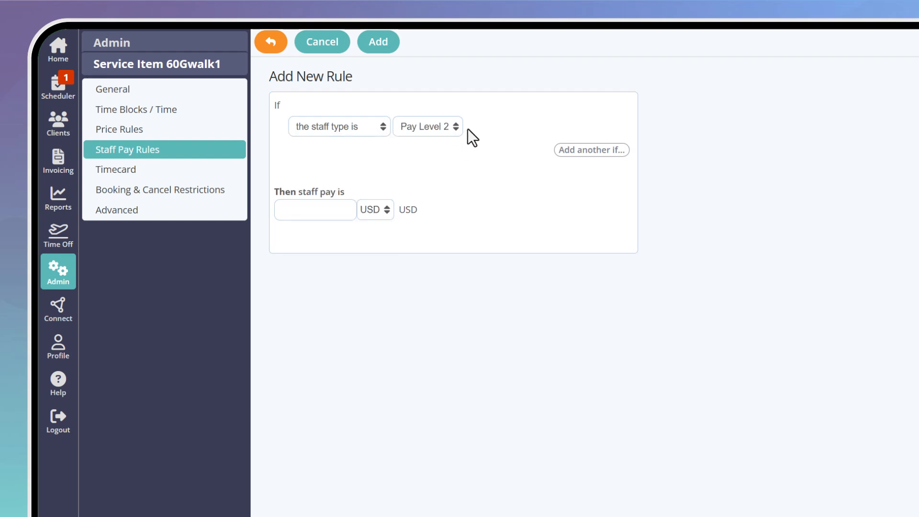
left_click(581, 155)
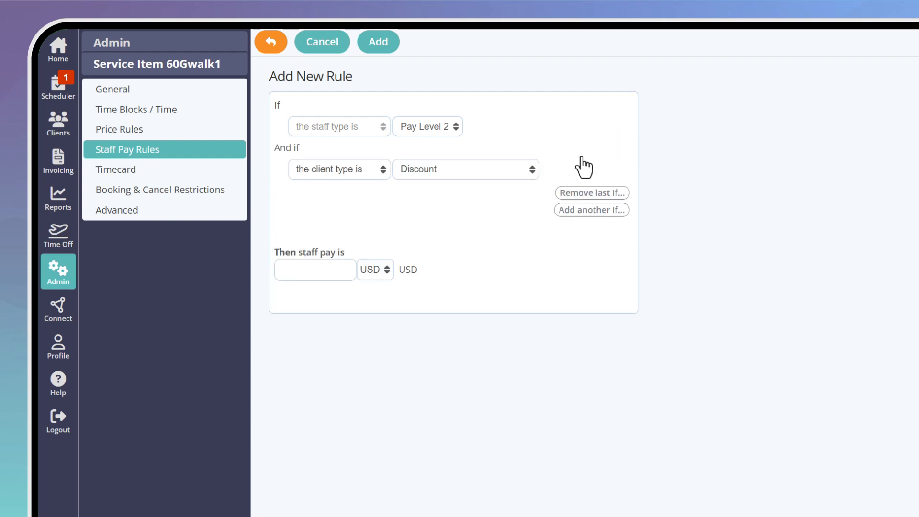
left_click(359, 170)
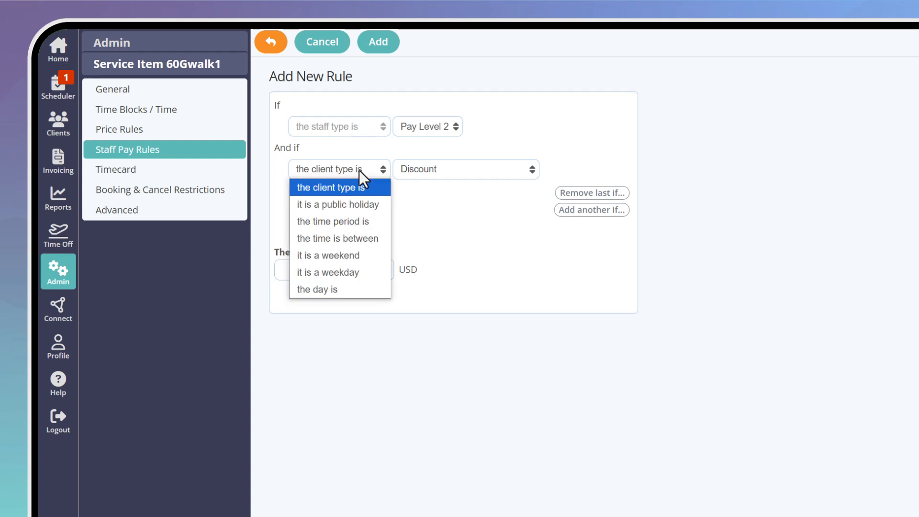
left_click(359, 258)
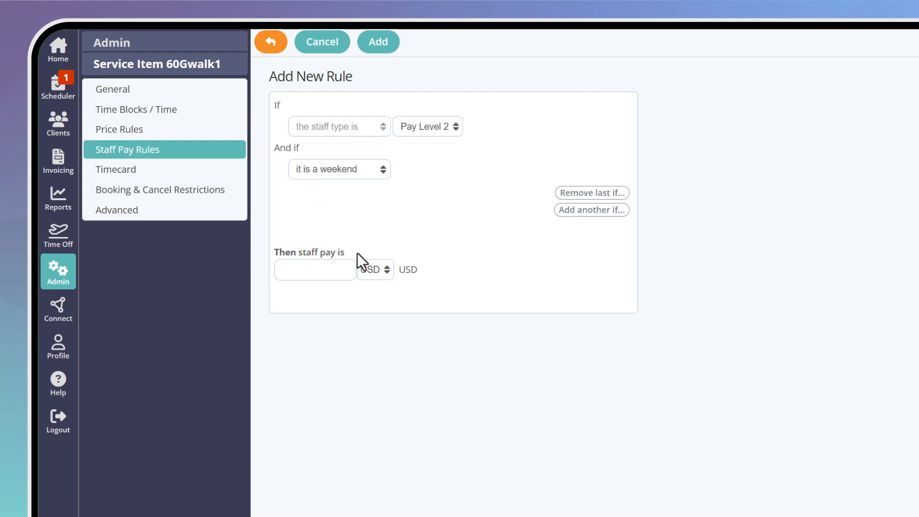
- Add the rule with a staff pay of 85 % and return to the Service Items list
left_click(353, 269)
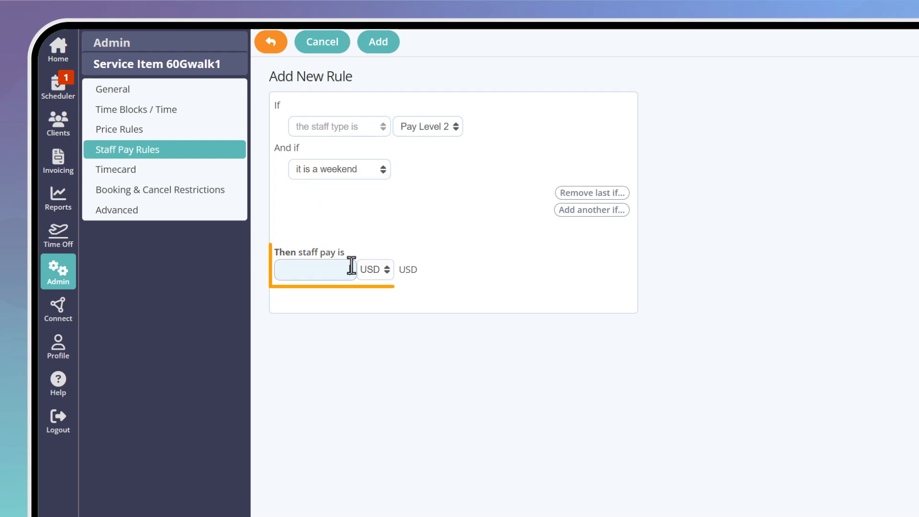
type("85")
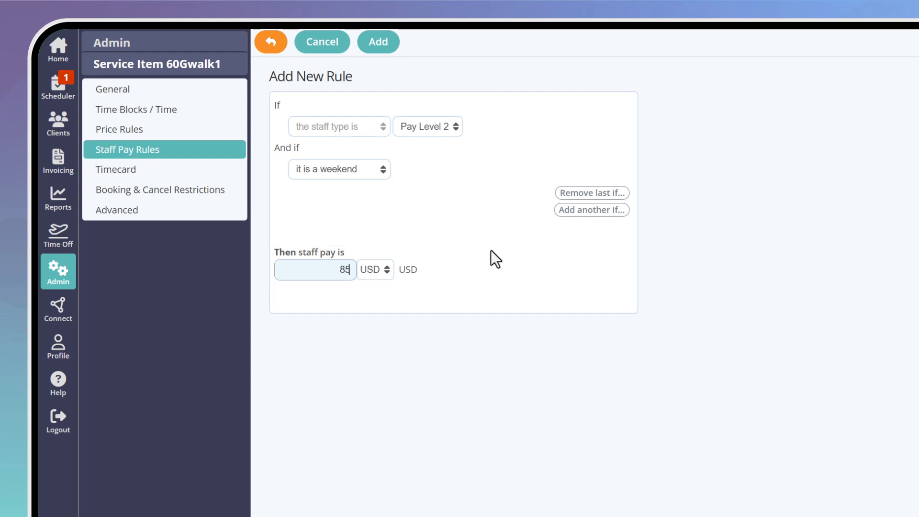
left_click(377, 271)
left_click(377, 306)
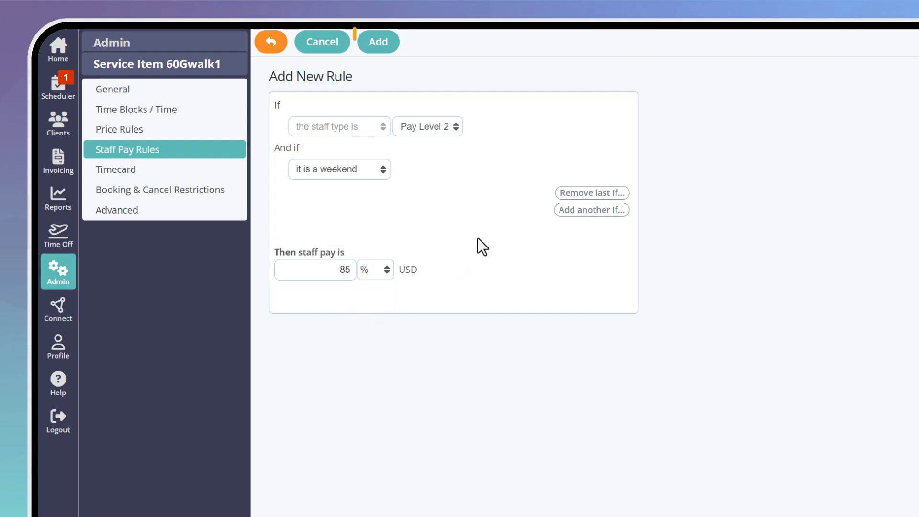
left_click(385, 50)
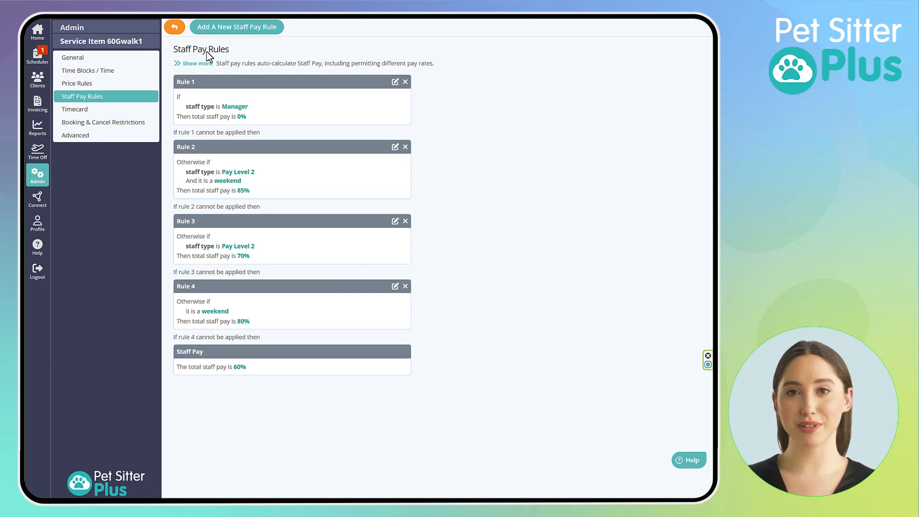
left_click(174, 28)
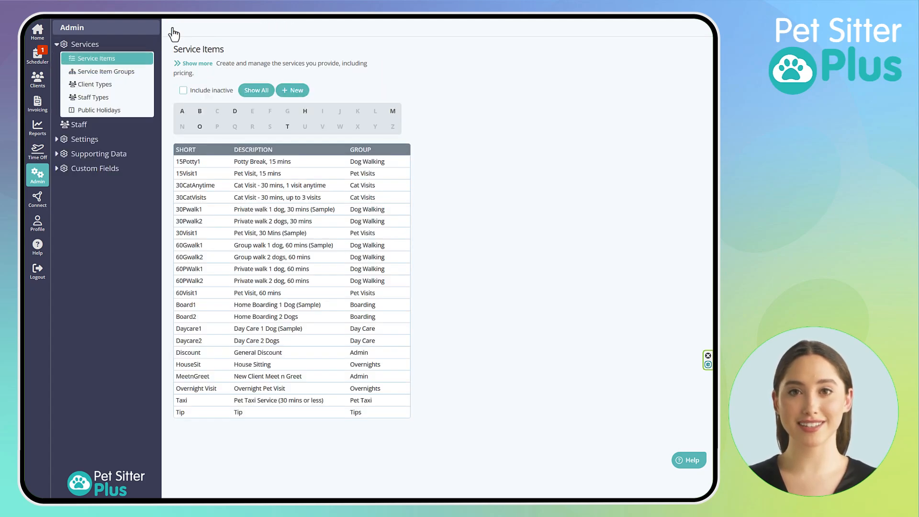